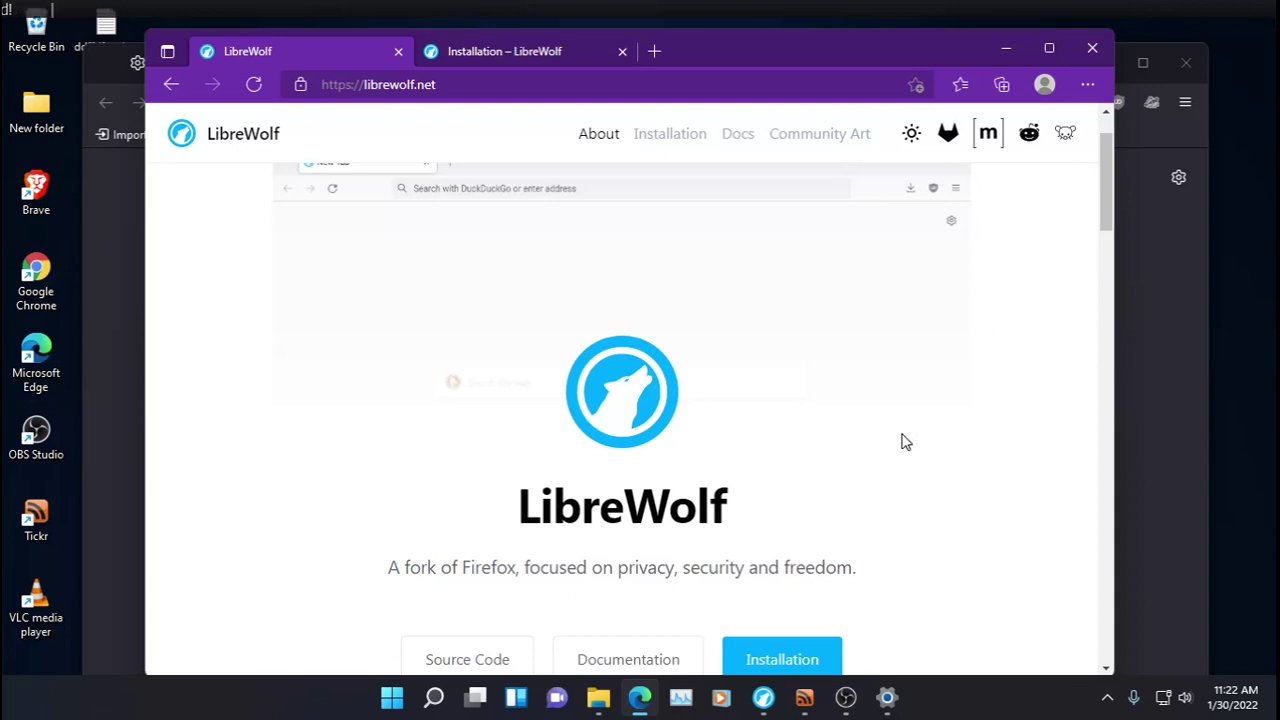
- Review the main features on the LibreWolf website's home page and switch to its Installation page
scroll(905, 441, "down", 2)
scroll(905, 441, "down", 8)
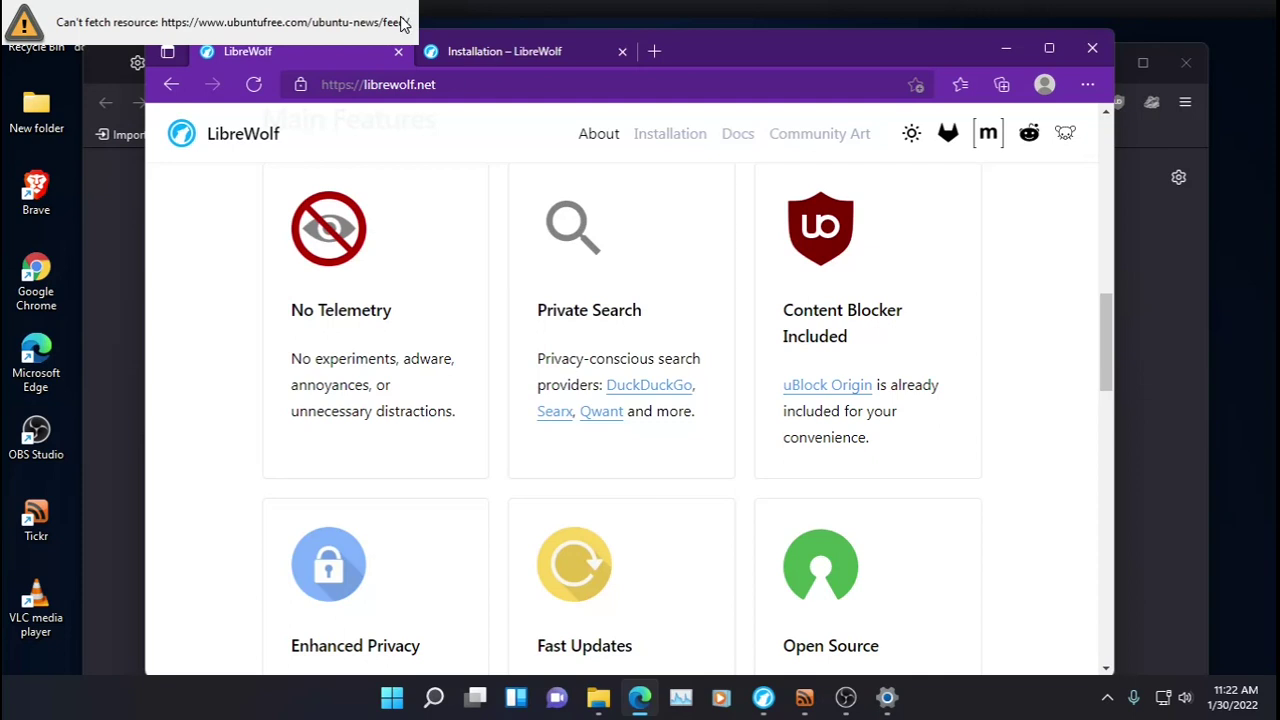
left_click(479, 56)
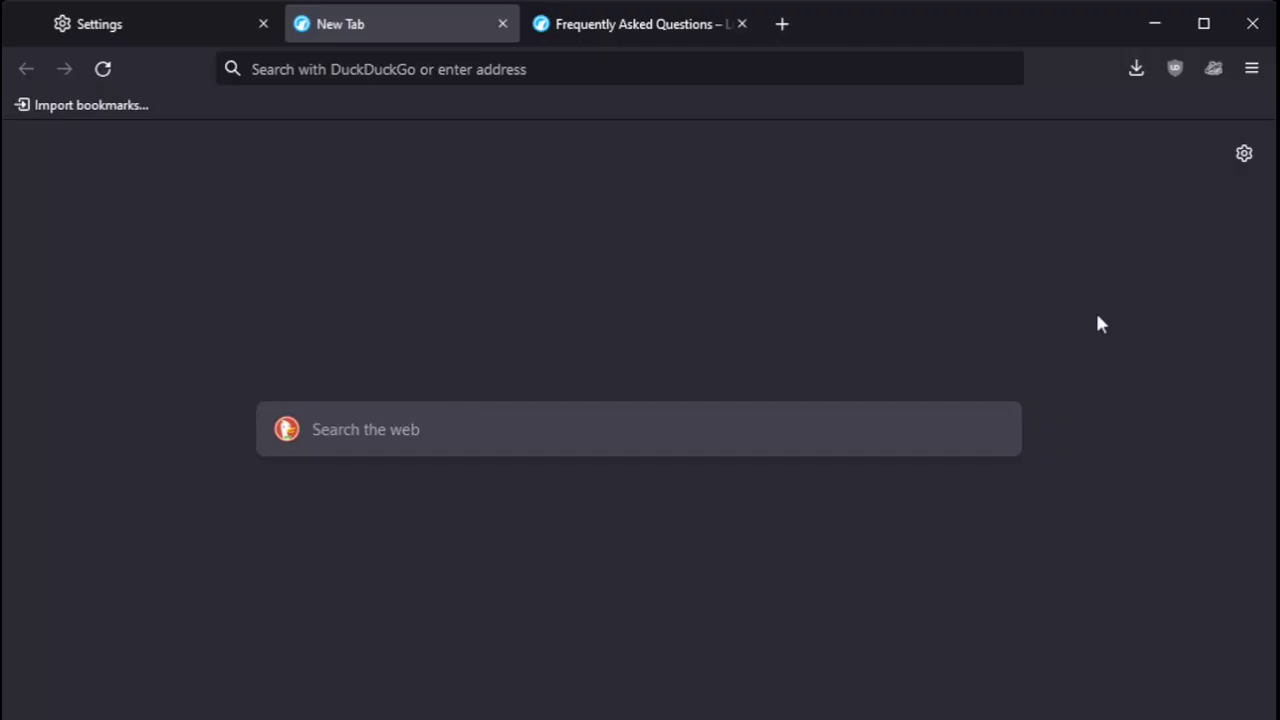
- Open LibreWolf's full settings from its new tab page and review the General preferences for startup, tabs, zoom and language
left_click(1243, 160)
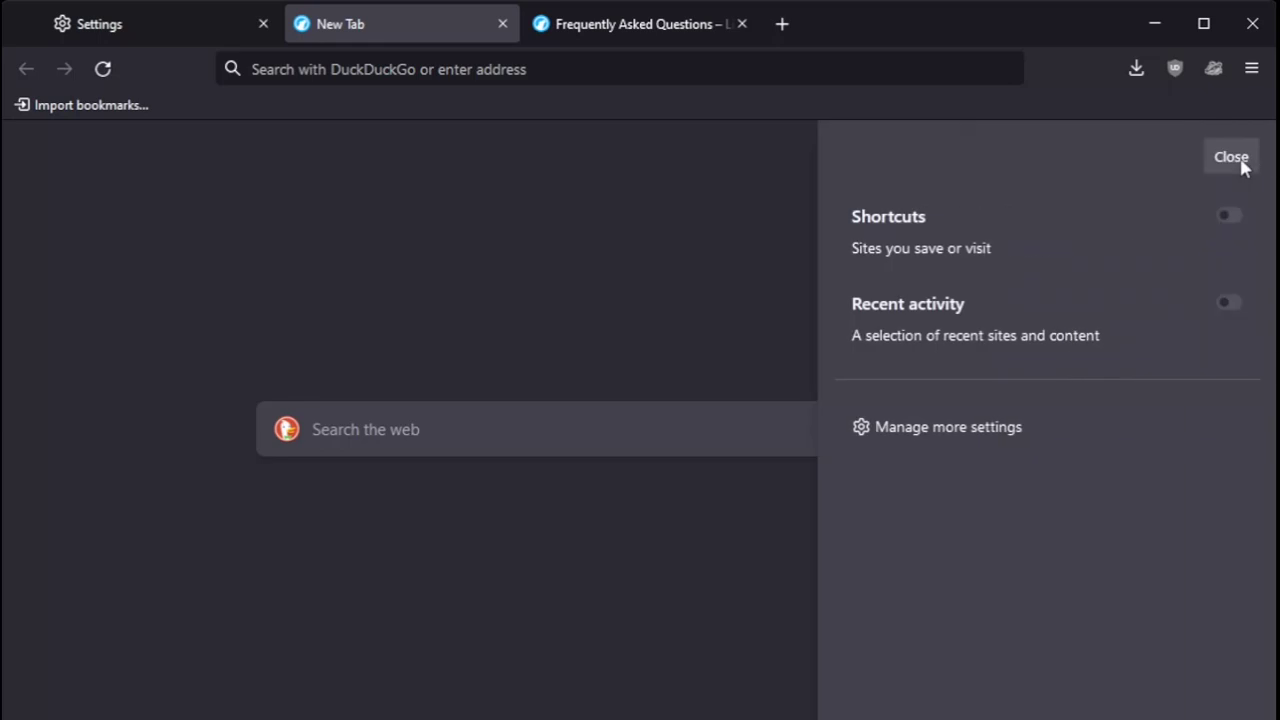
left_click(981, 432)
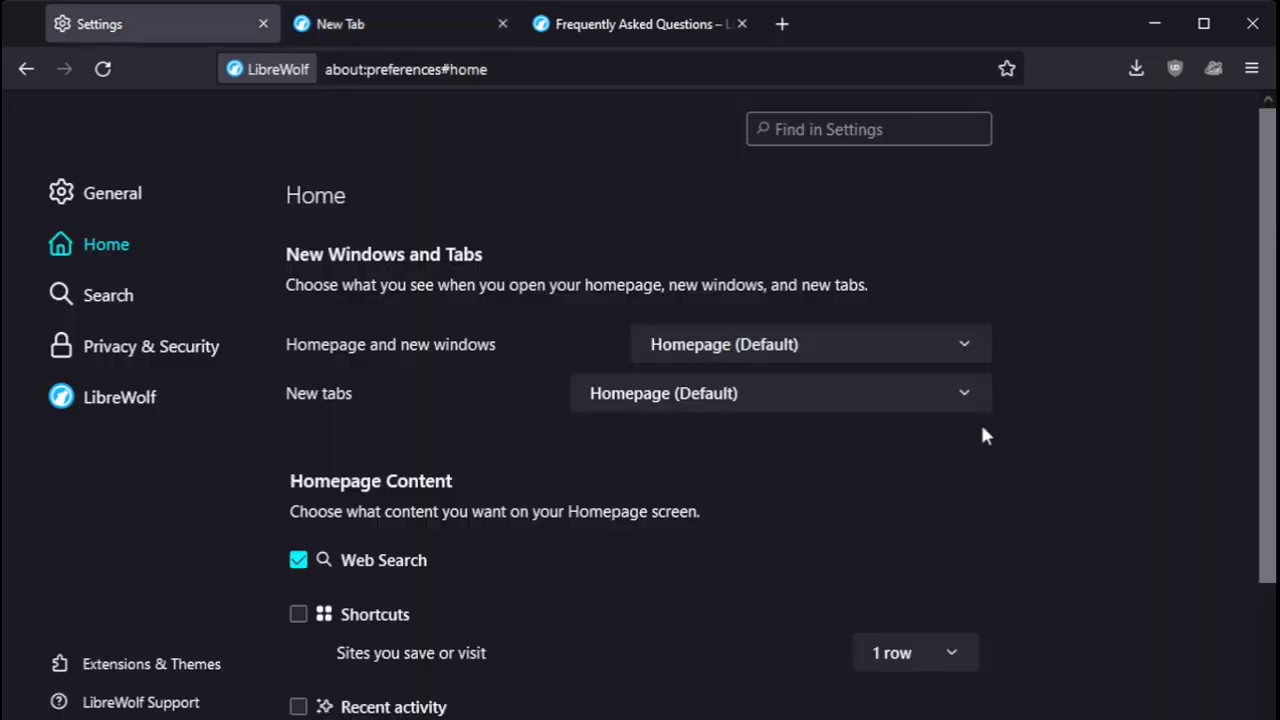
left_click(208, 208)
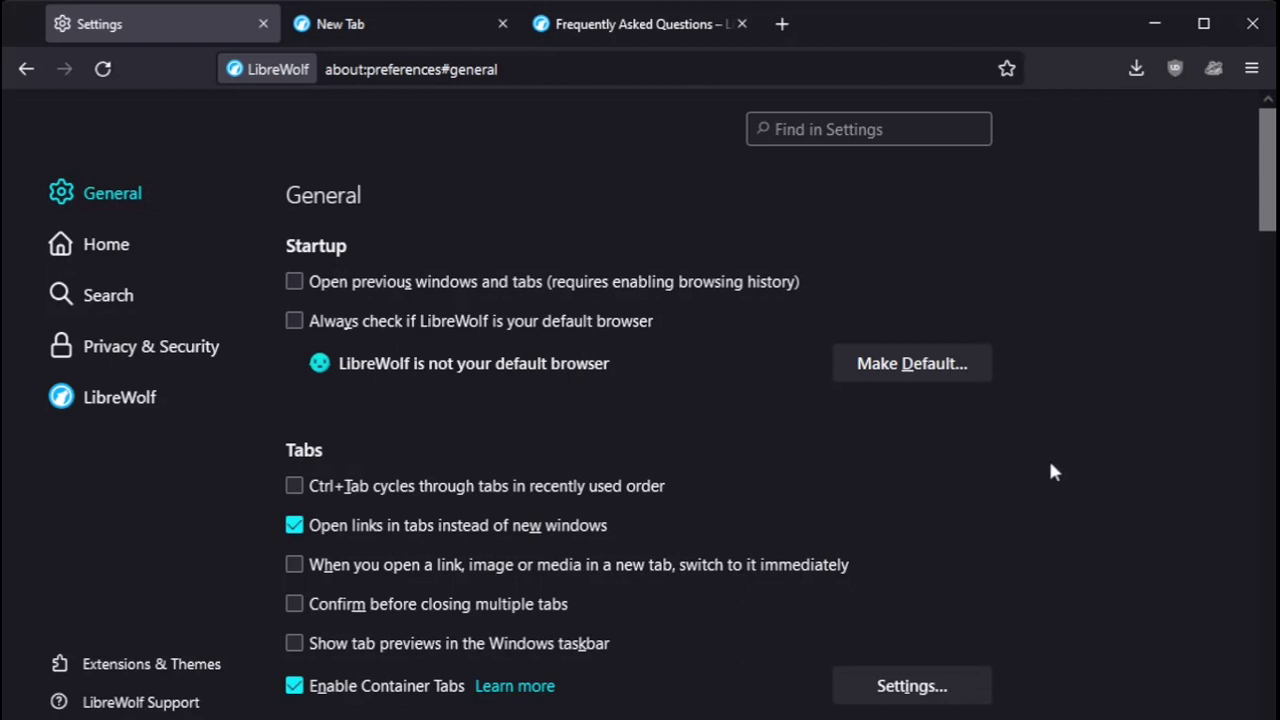
scroll(1050, 472, "down", 3)
scroll(1050, 472, "up", 2)
scroll(1050, 472, "down", 2)
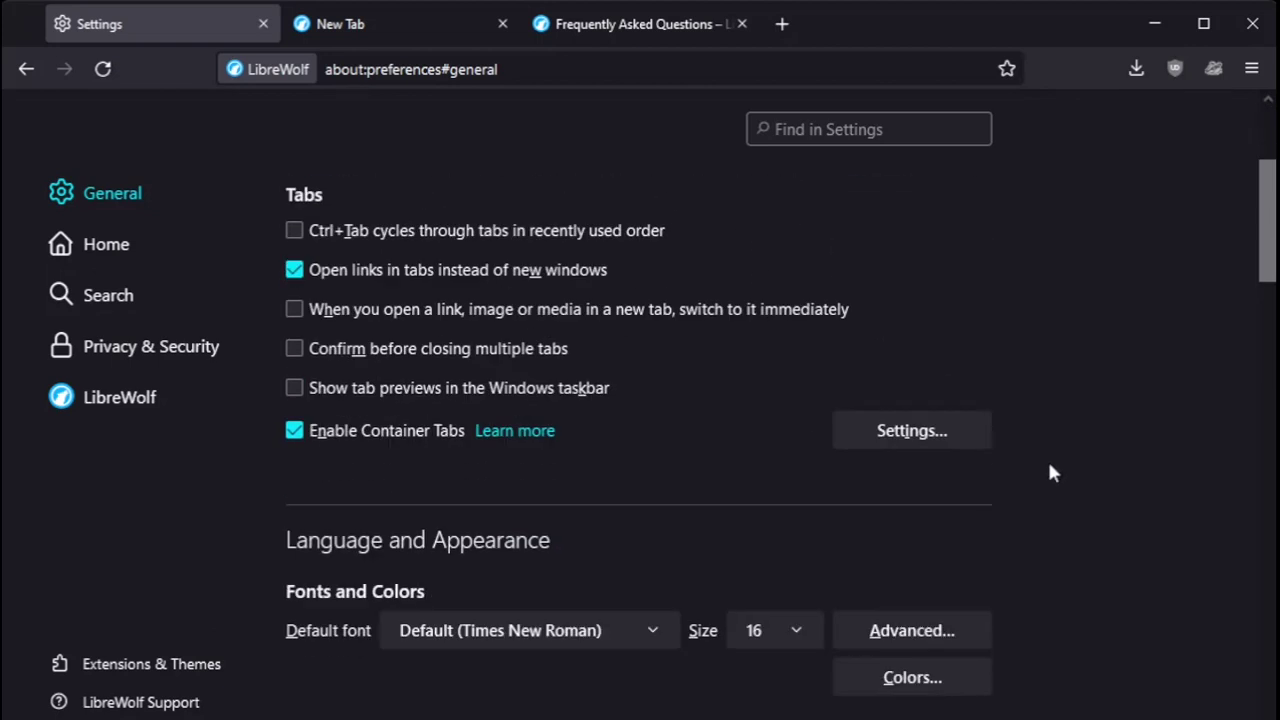
scroll(1050, 472, "down", 5)
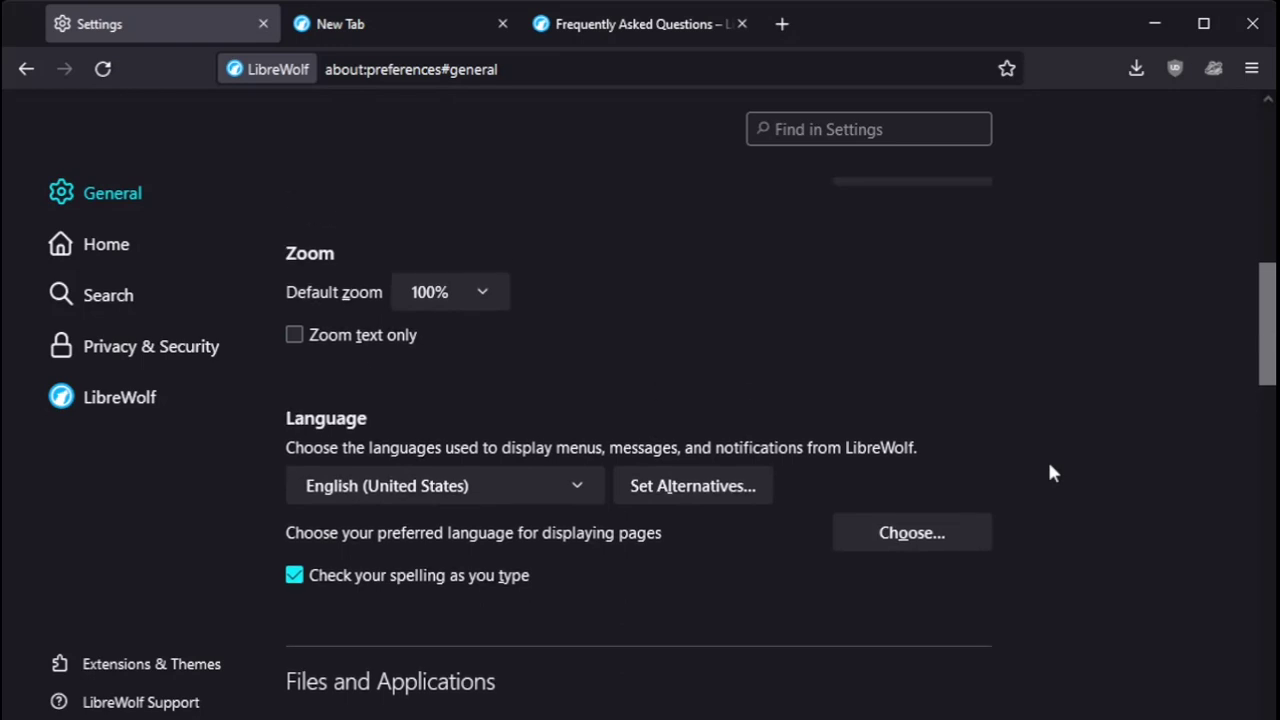
scroll(1050, 472, "down", 10)
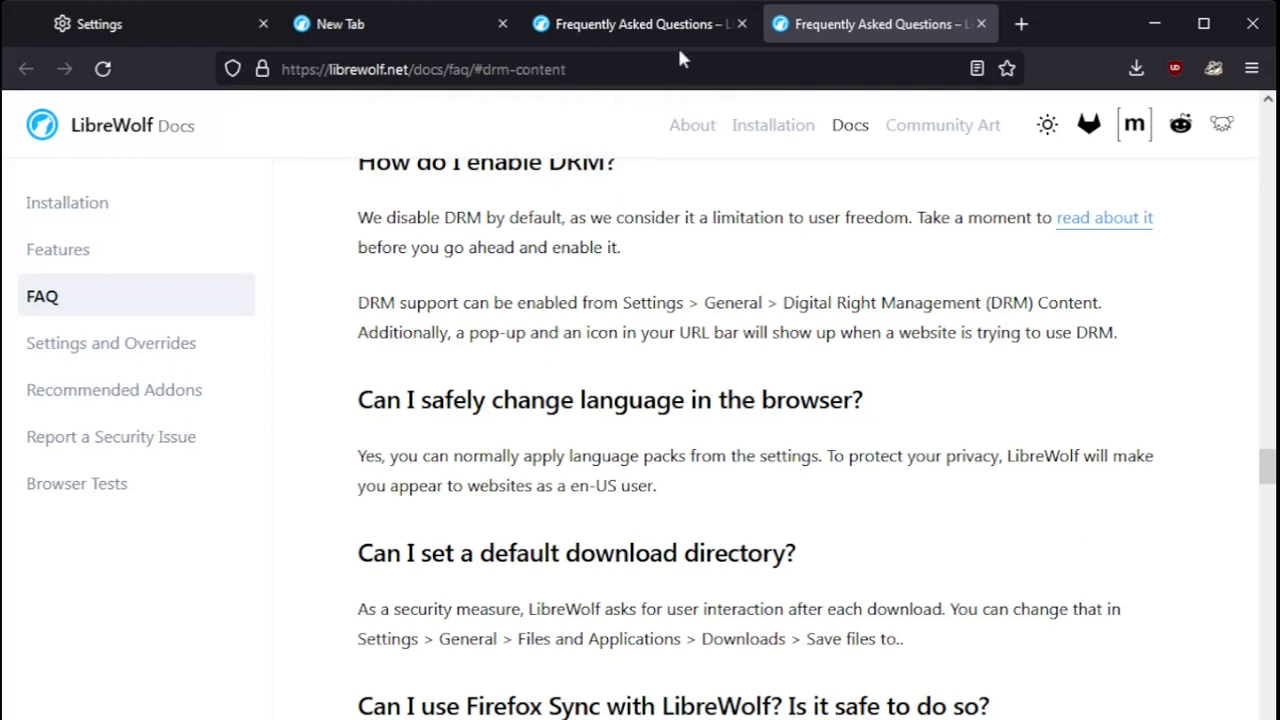
- Leave the FAQ page and review the homepage content options in the Home settings
key("ctrl+Tab")
scroll(976, 498, "down", 1)
scroll(978, 498, "down", 2)
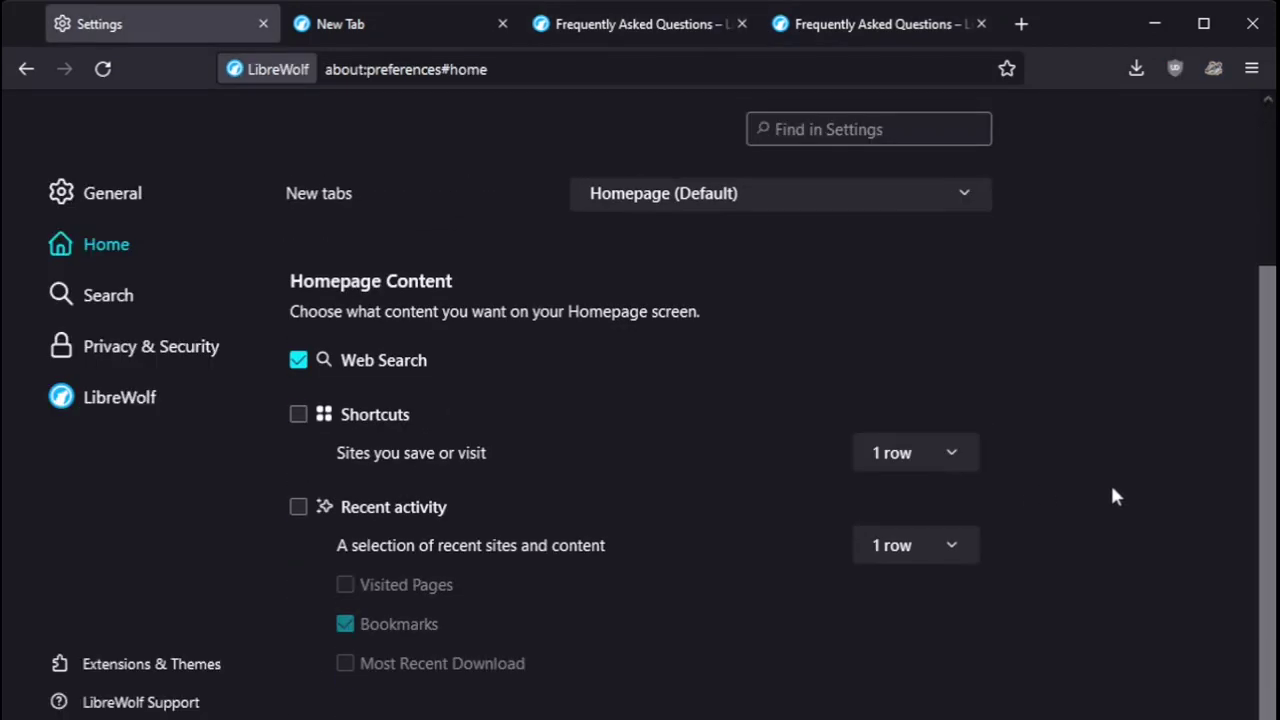
- Open the Search settings and review the search bar, default search engine and search suggestion options
left_click(161, 282)
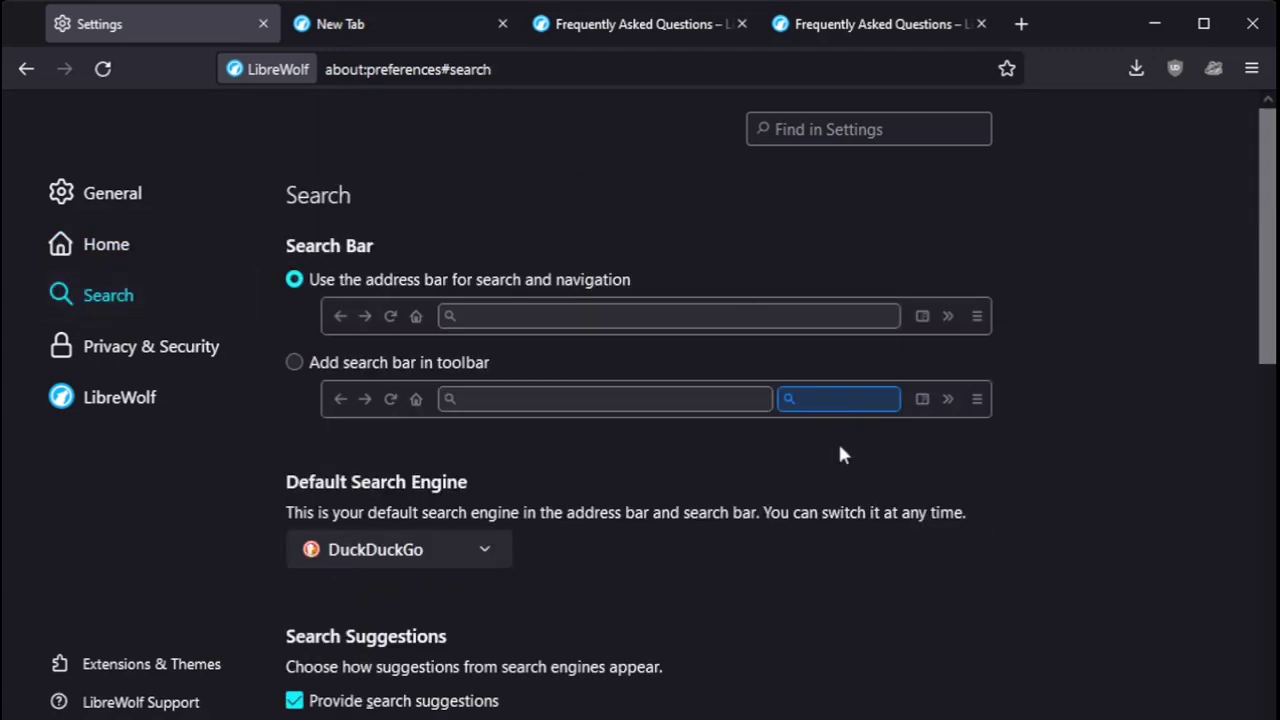
scroll(1090, 519, "down", 2)
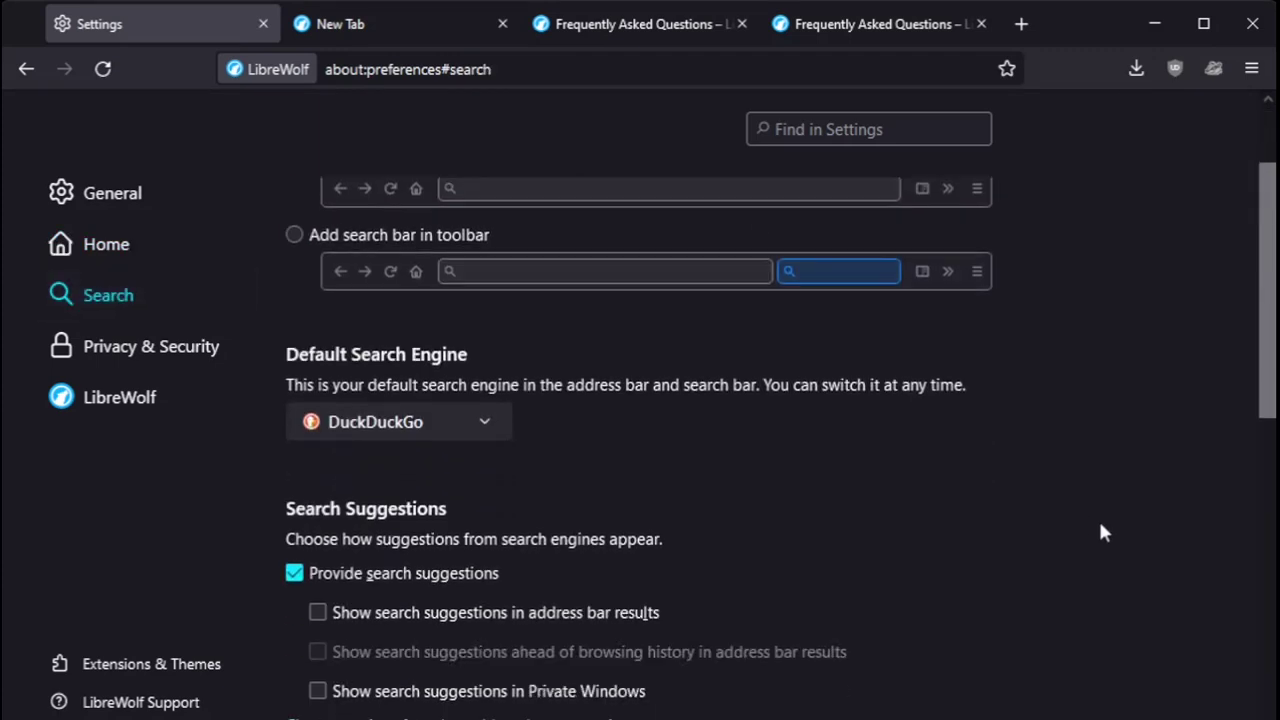
scroll(1100, 532, "down", 2)
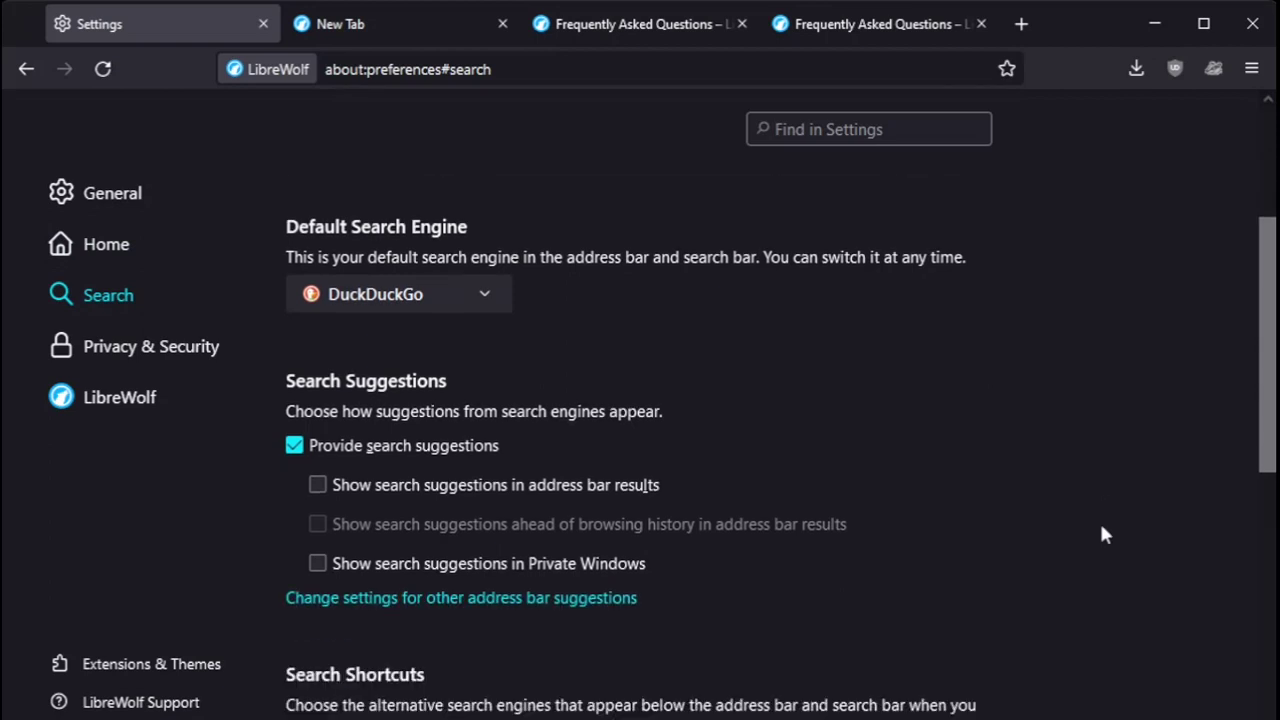
- Look through the alternative engines under Search Shortcuts and open the help page for finding more search engines
scroll(1062, 505, "down", 8)
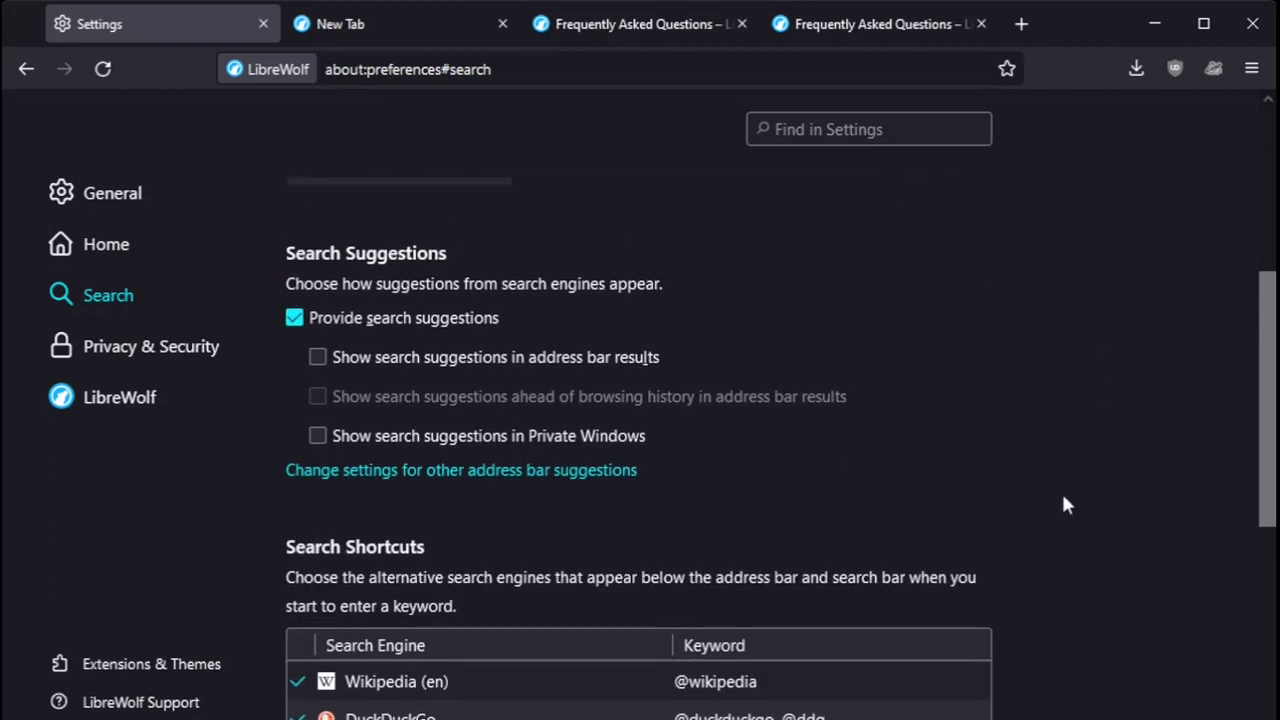
left_click(655, 453)
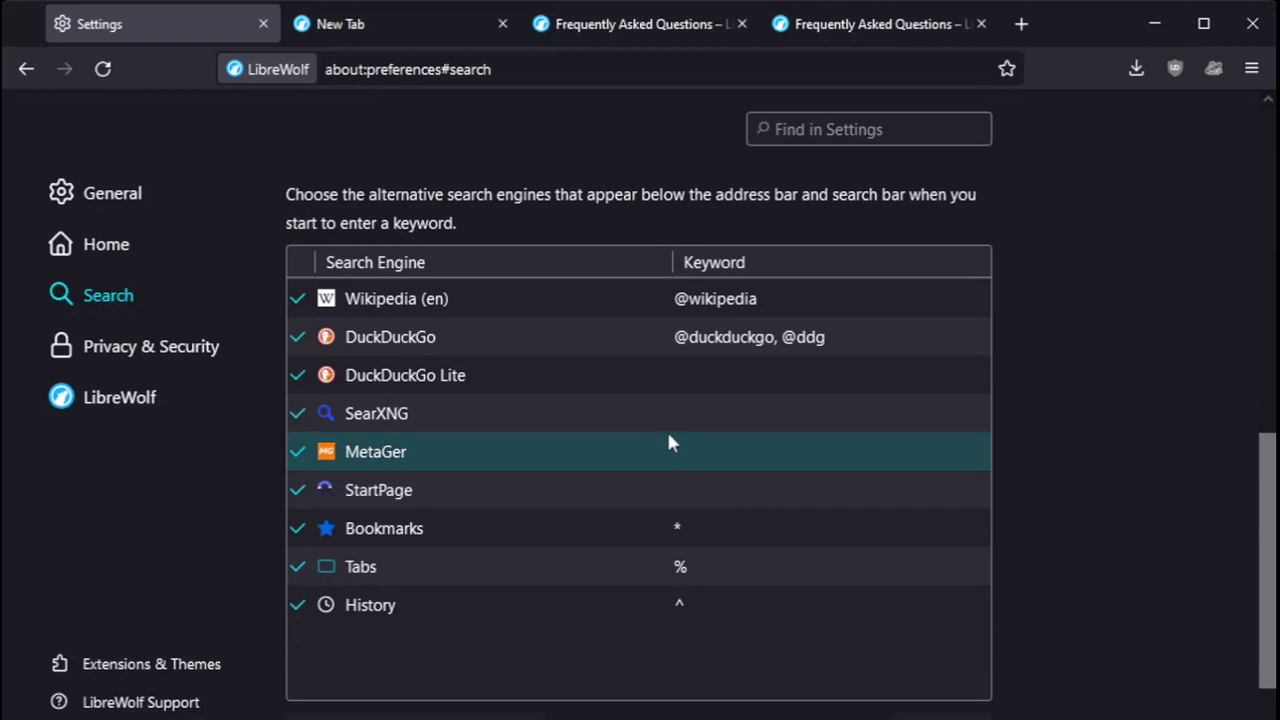
left_click(421, 490)
left_click(416, 405)
left_click(430, 337)
left_click(446, 300)
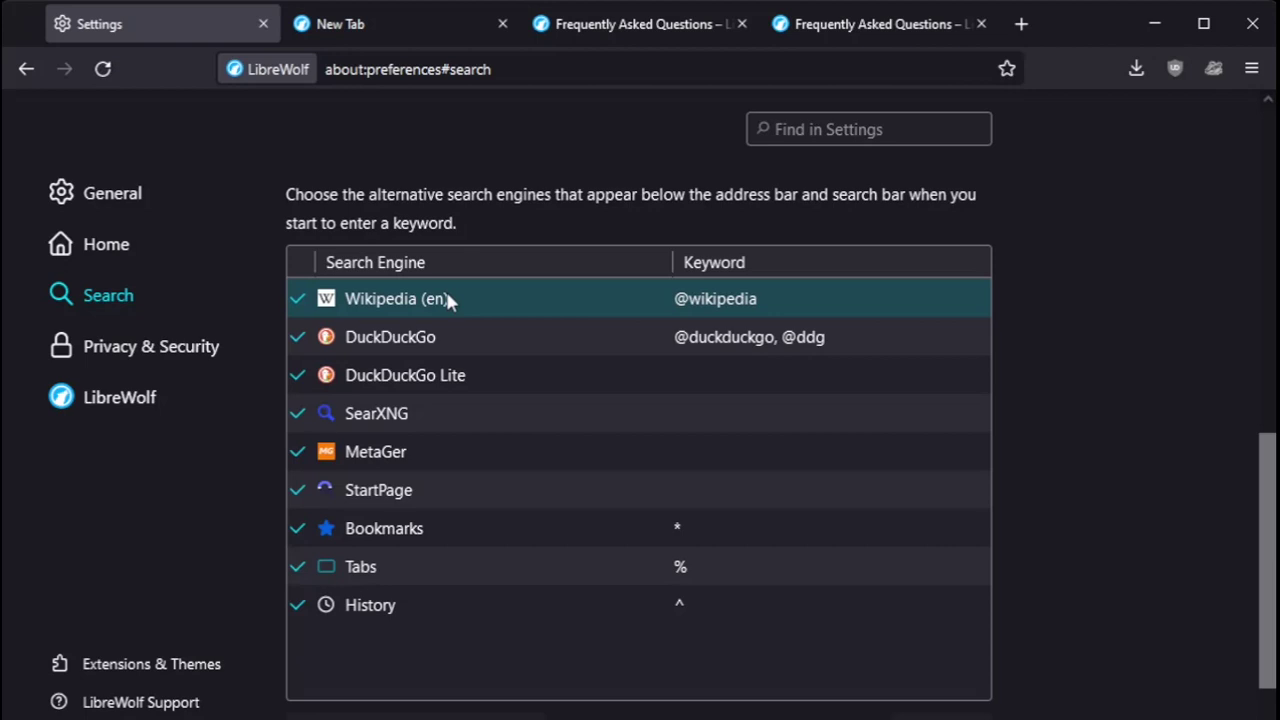
left_click(794, 566)
scroll(795, 566, "down", 2)
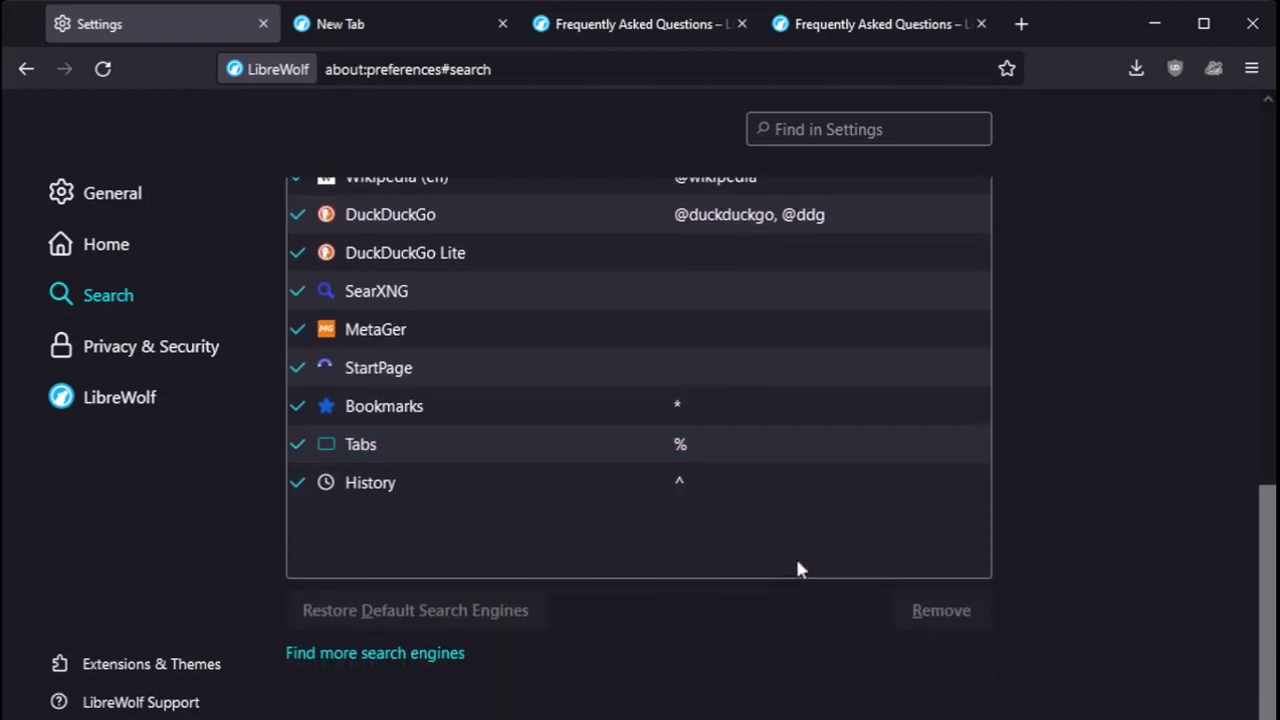
left_click(443, 657)
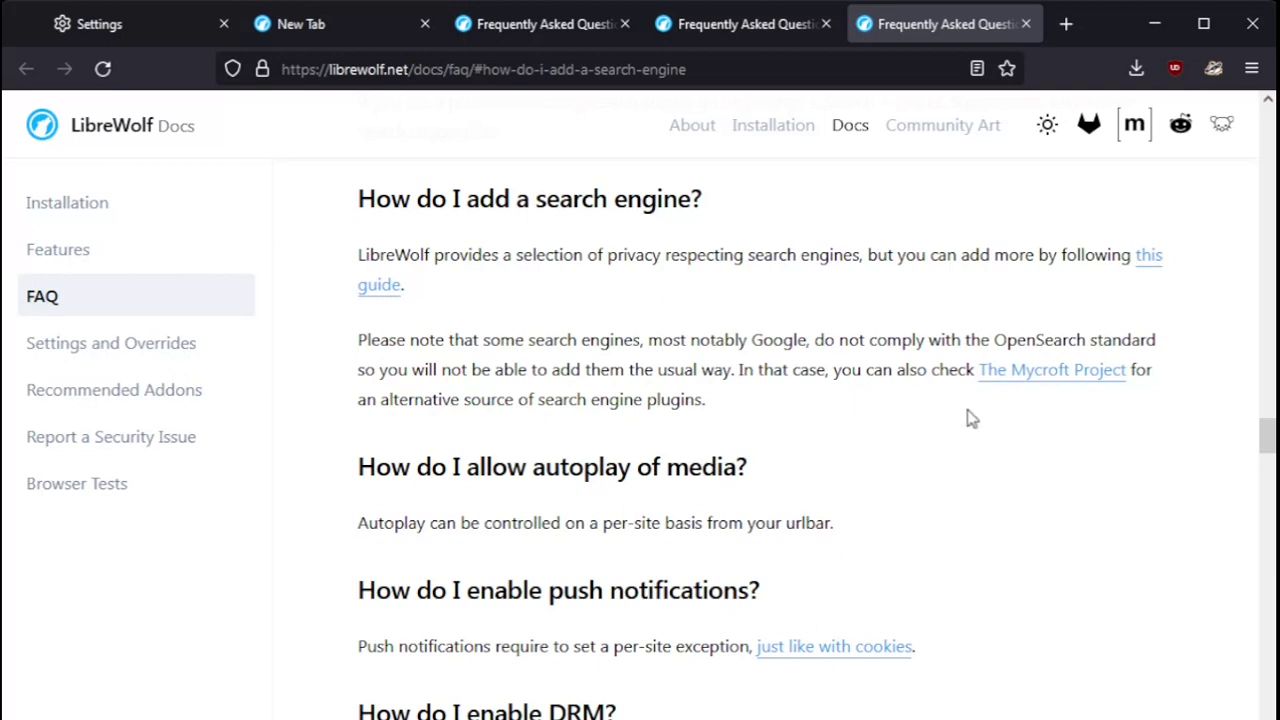
- Return from the FAQ to the Search settings and view the end of the search engine list
left_click(668, 27)
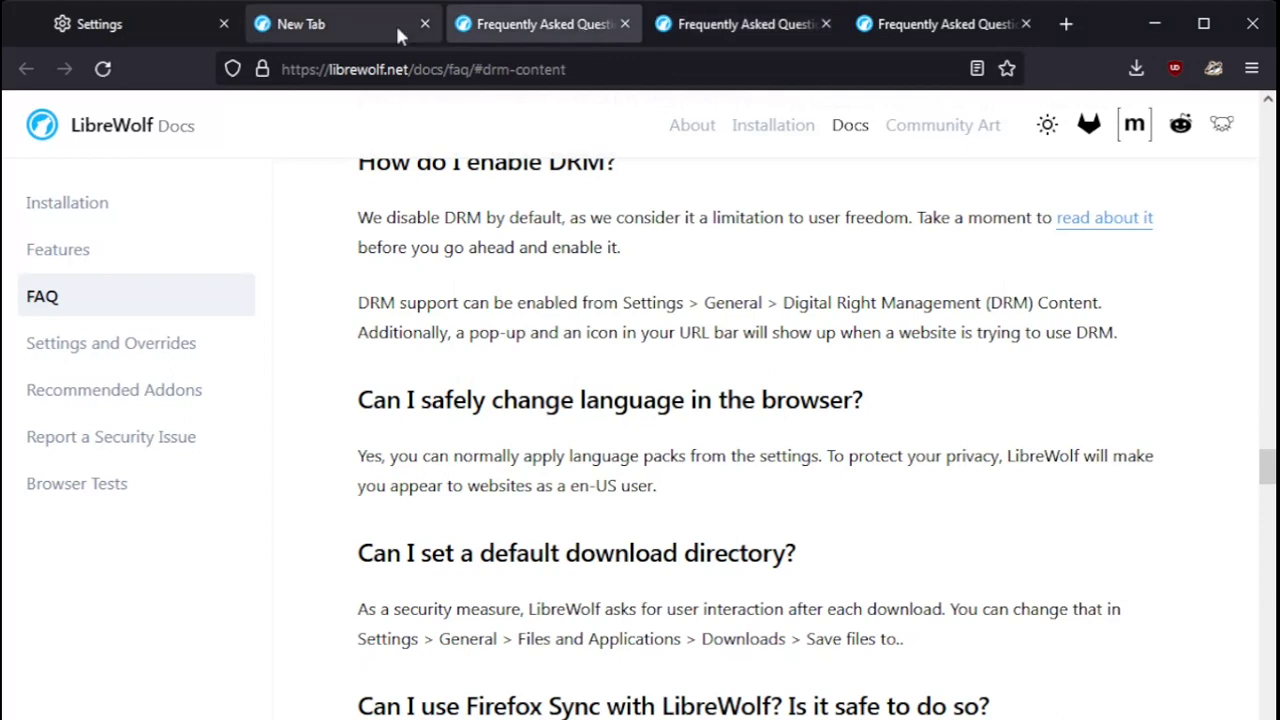
left_click(343, 38)
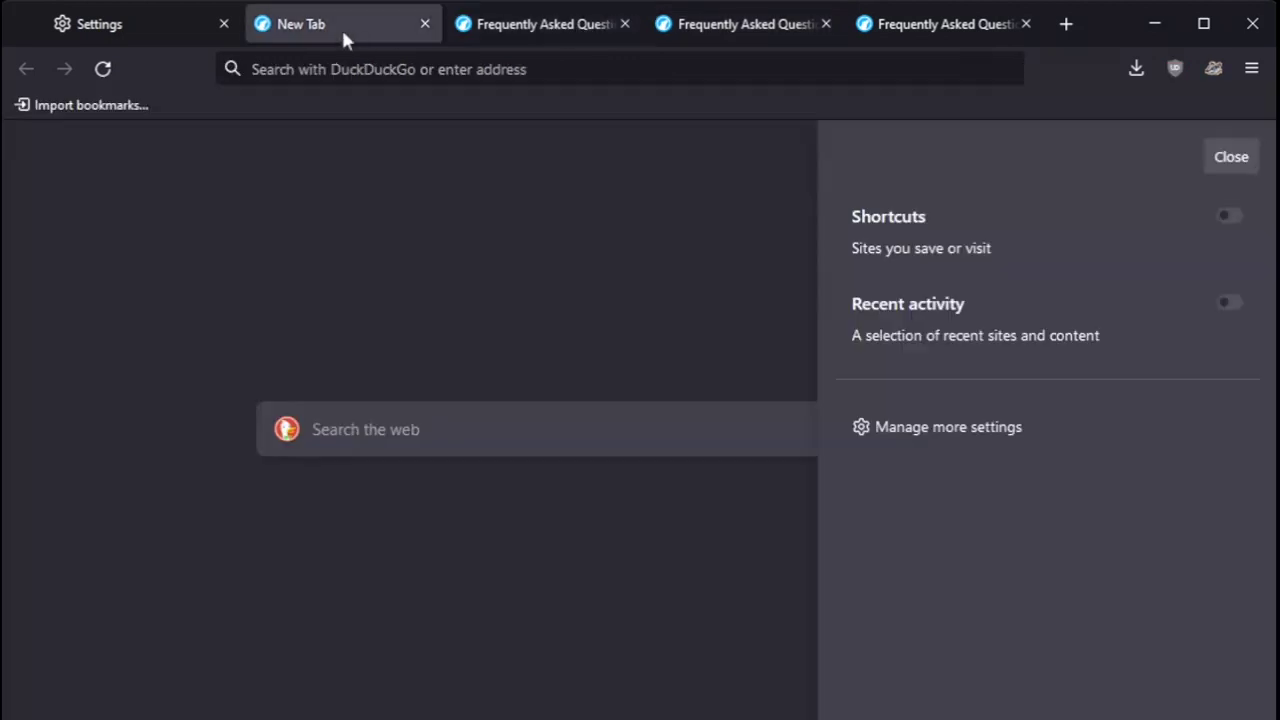
left_click(980, 430)
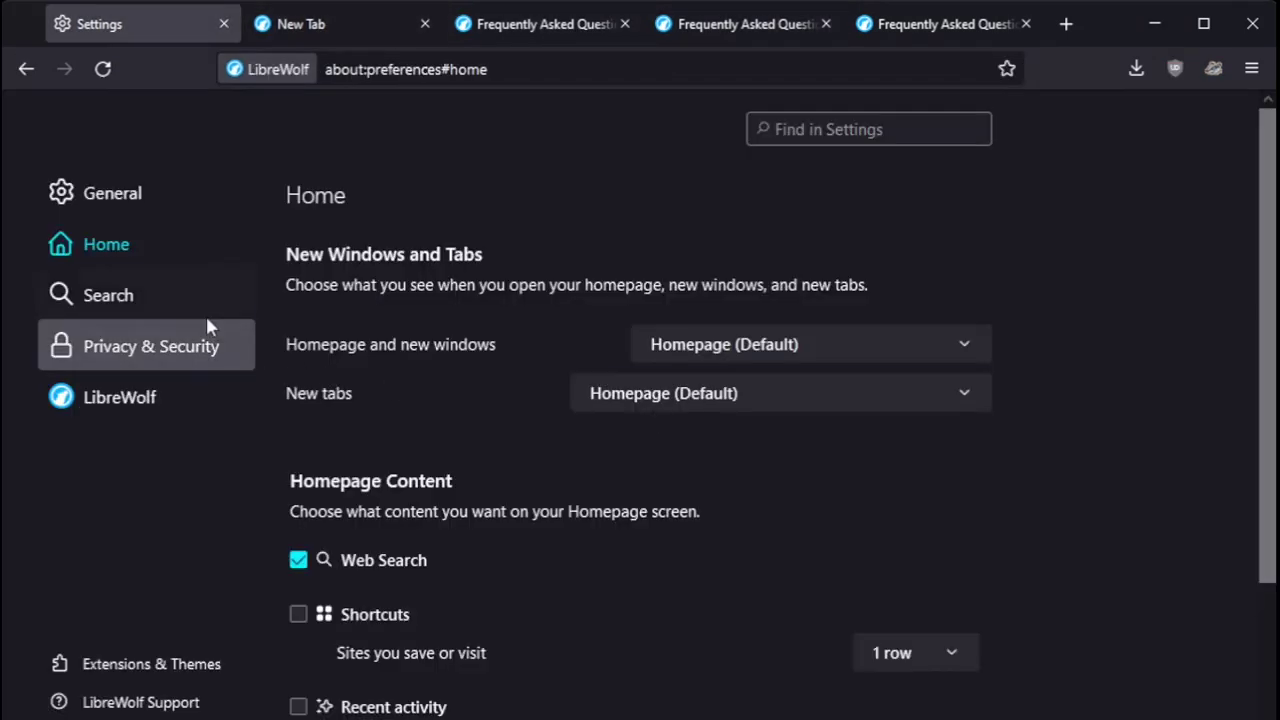
left_click(176, 304)
scroll(804, 534, "down", 8)
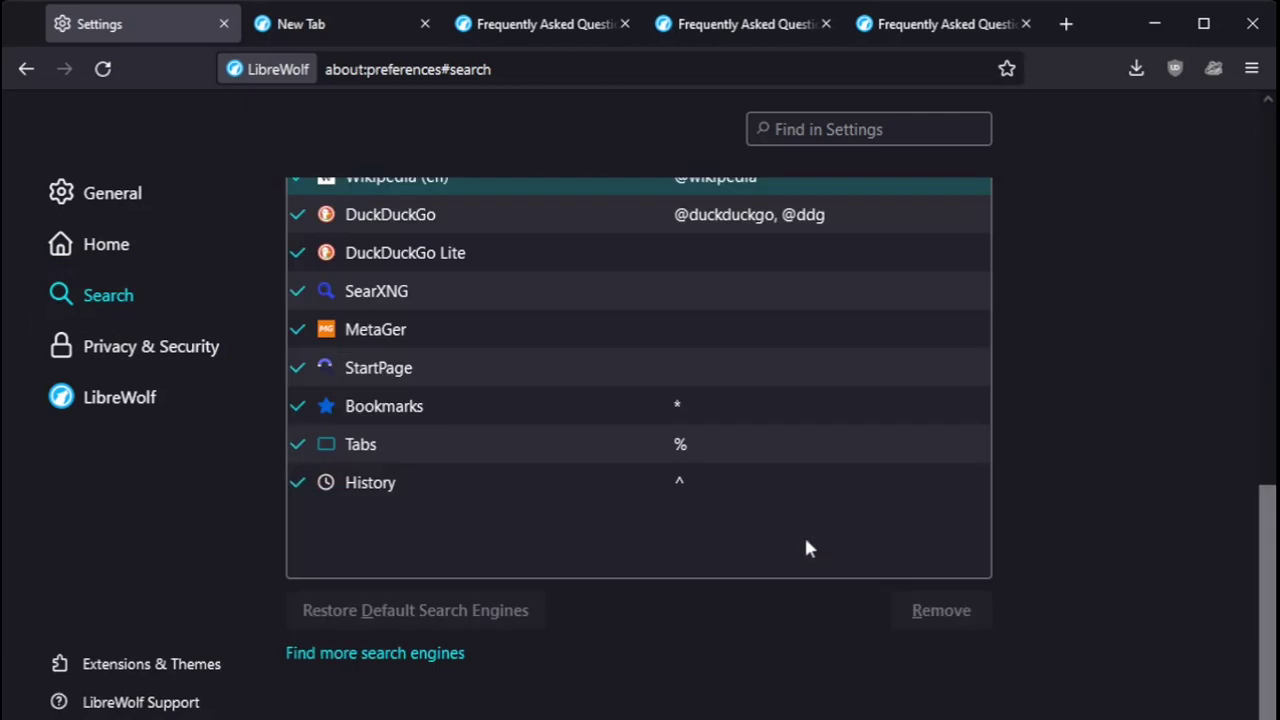
- Open the Privacy & Security settings and examine the Standard, Strict and Custom levels of Enhanced Tracking Protection
left_click(205, 360)
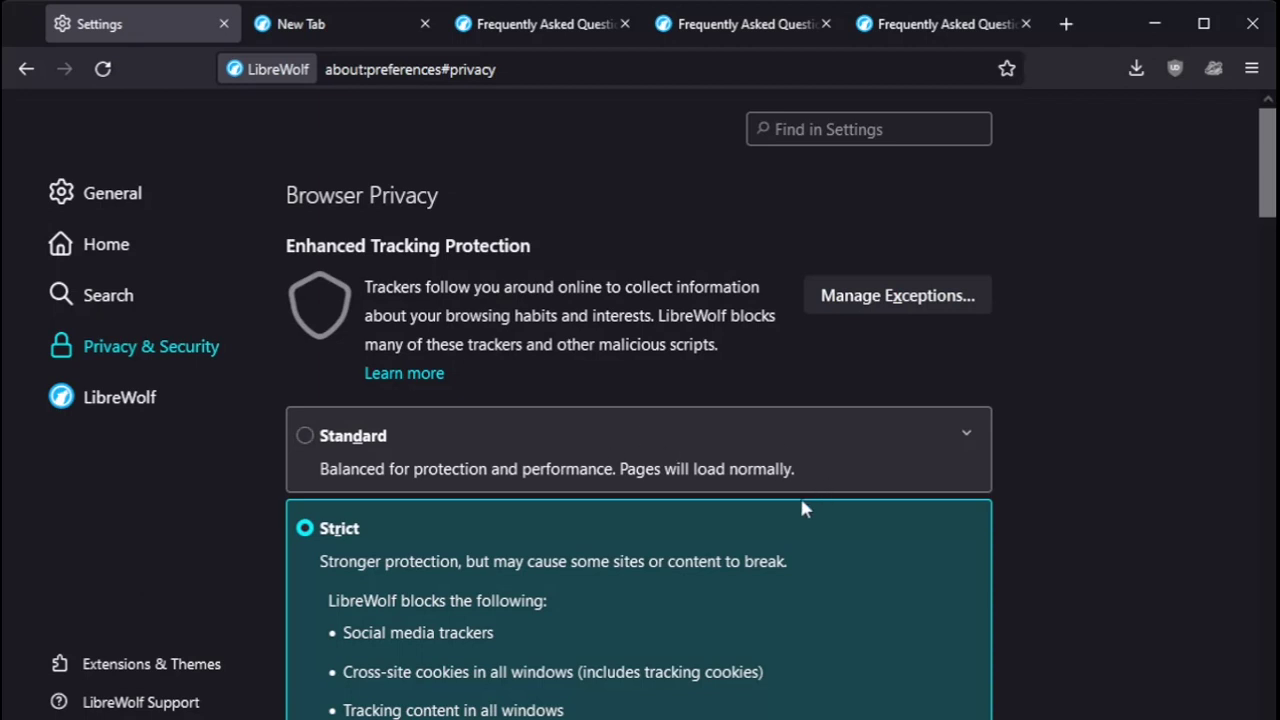
scroll(802, 505, "down", 3)
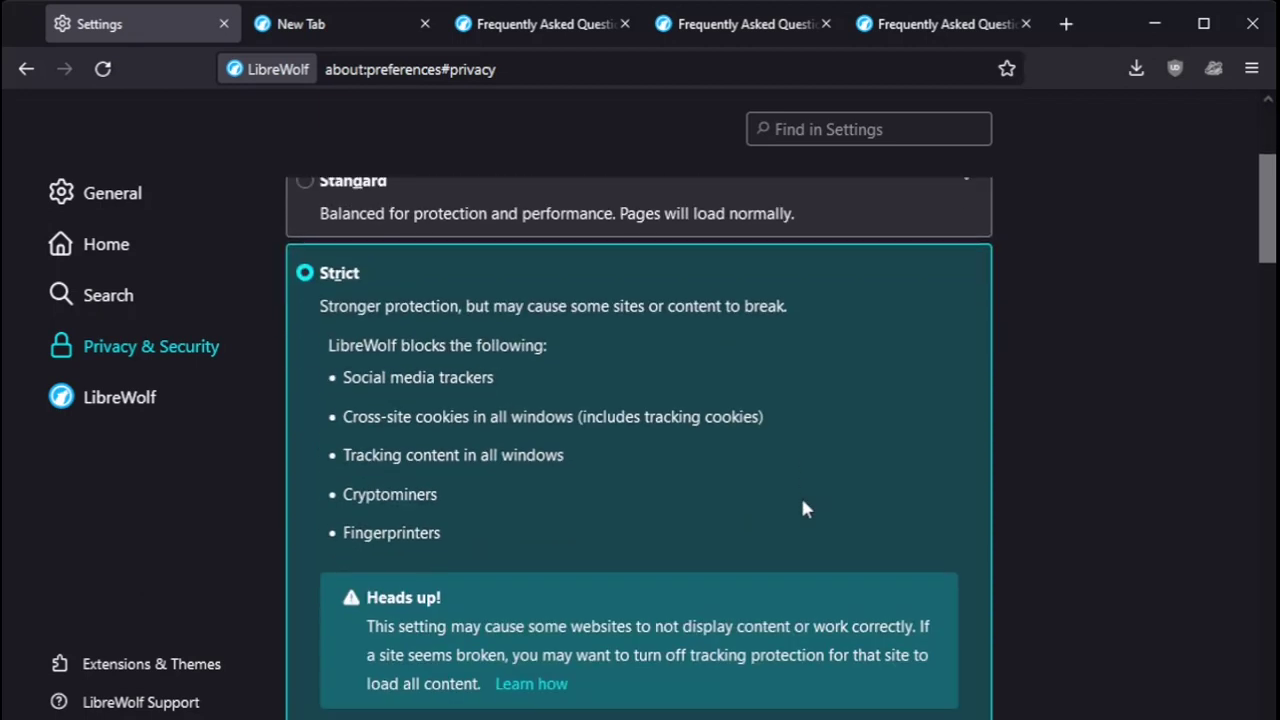
scroll(803, 517, "down", 2)
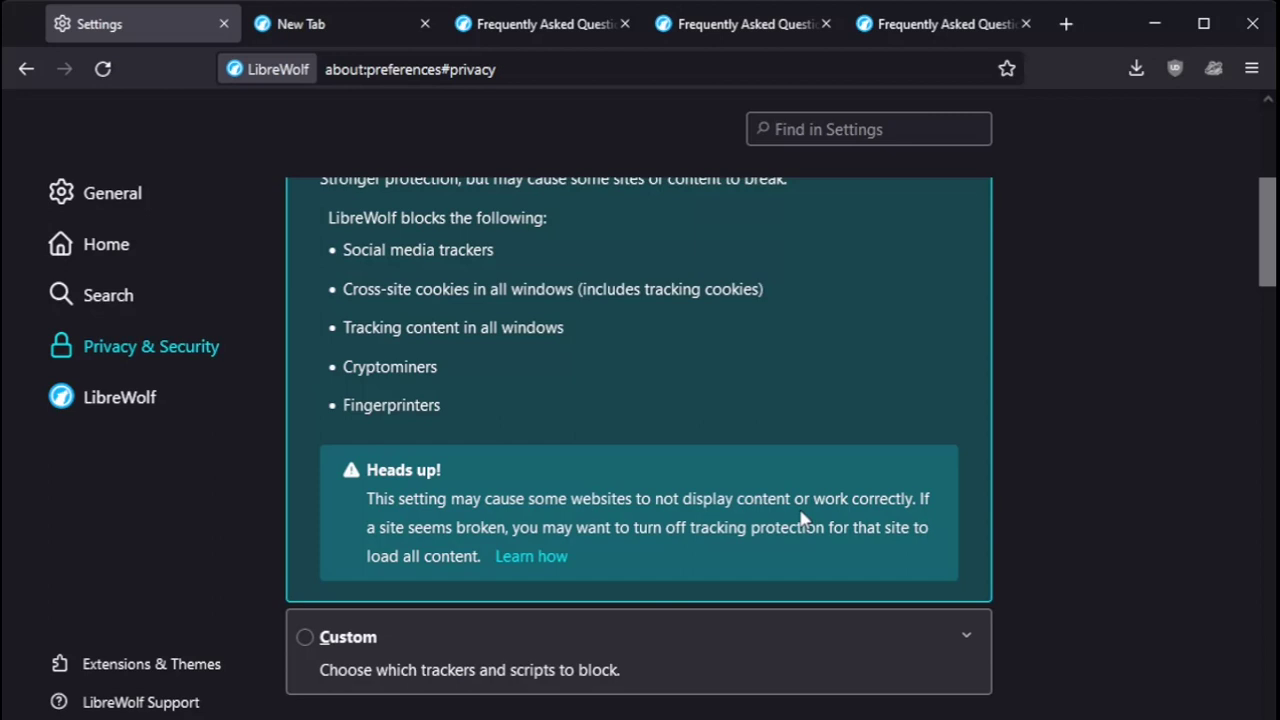
scroll(775, 505, "up", 4)
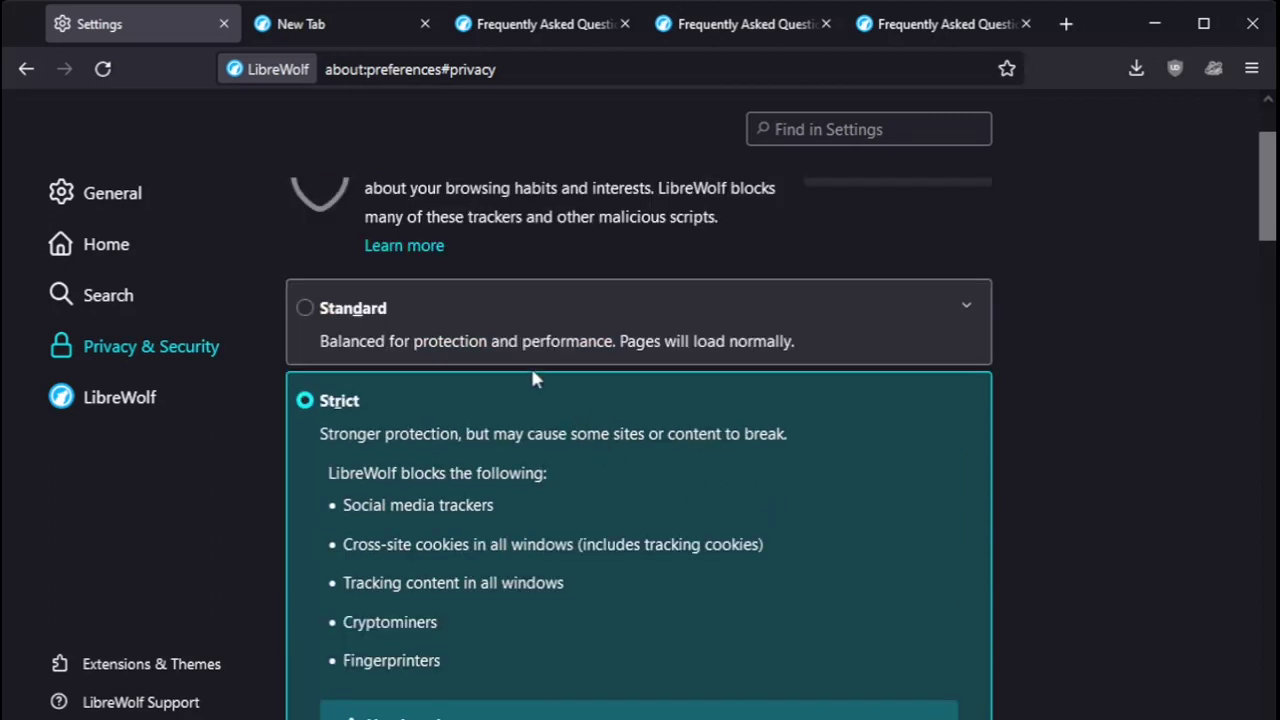
- Examine the Do Not Track, Cookies and Site Data, and Logins and Passwords options in the privacy settings
scroll(752, 514, "down", 10)
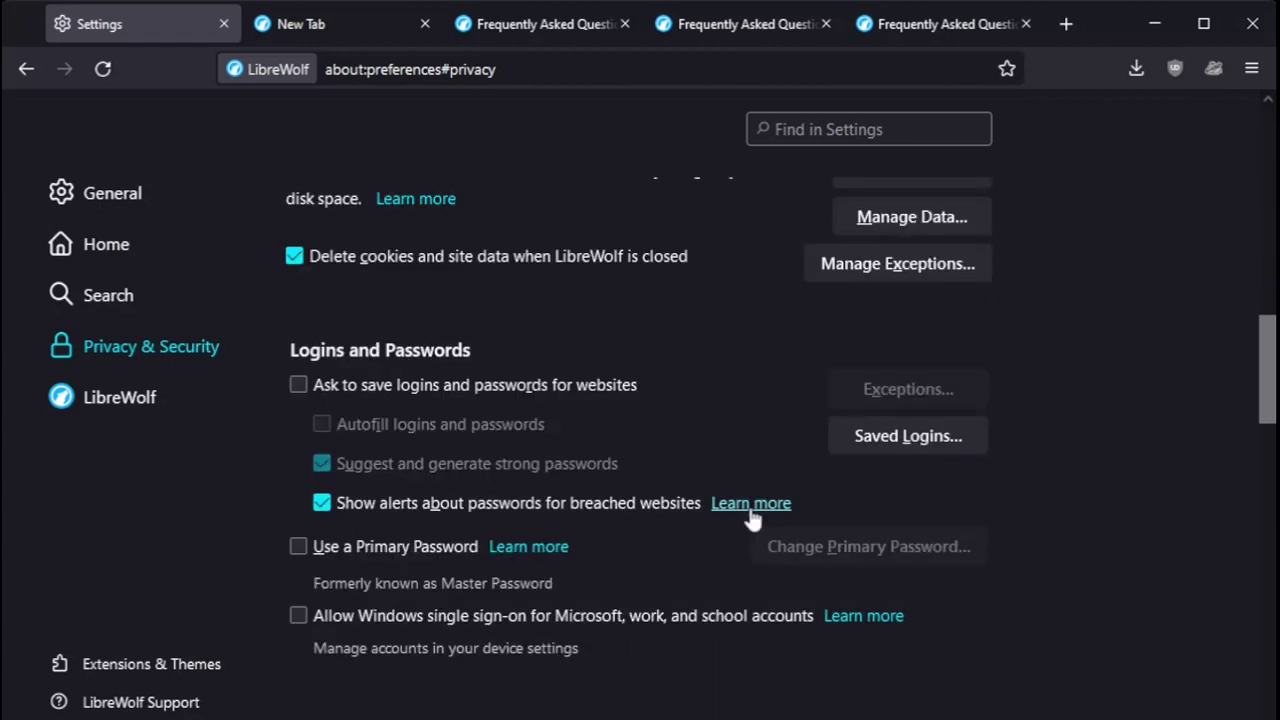
scroll(752, 514, "up", 4)
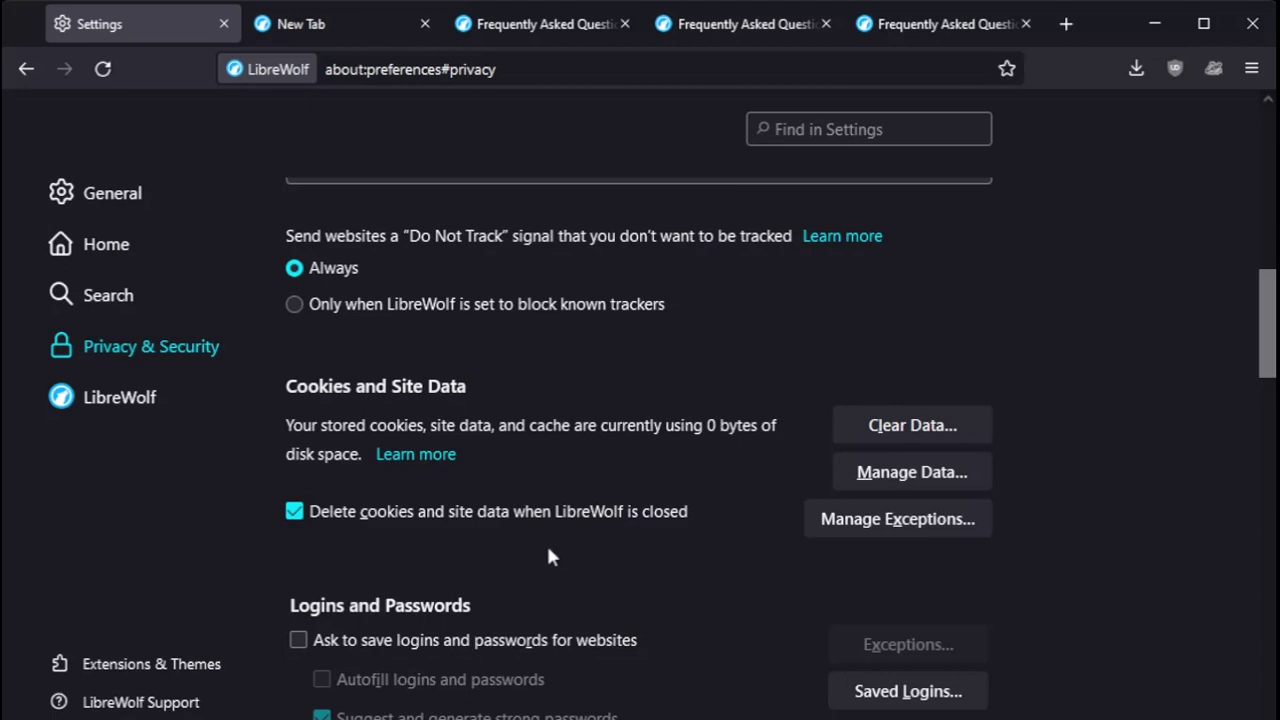
scroll(664, 556, "down", 3)
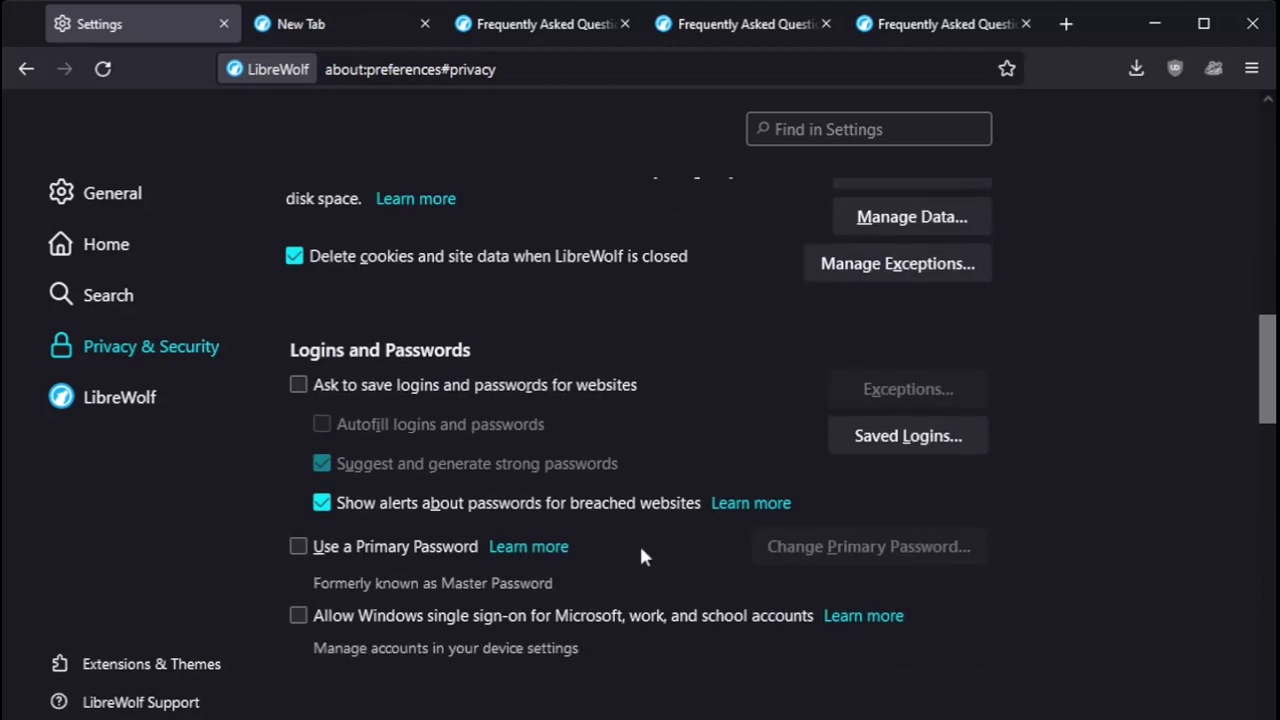
scroll(619, 514, "down", 3)
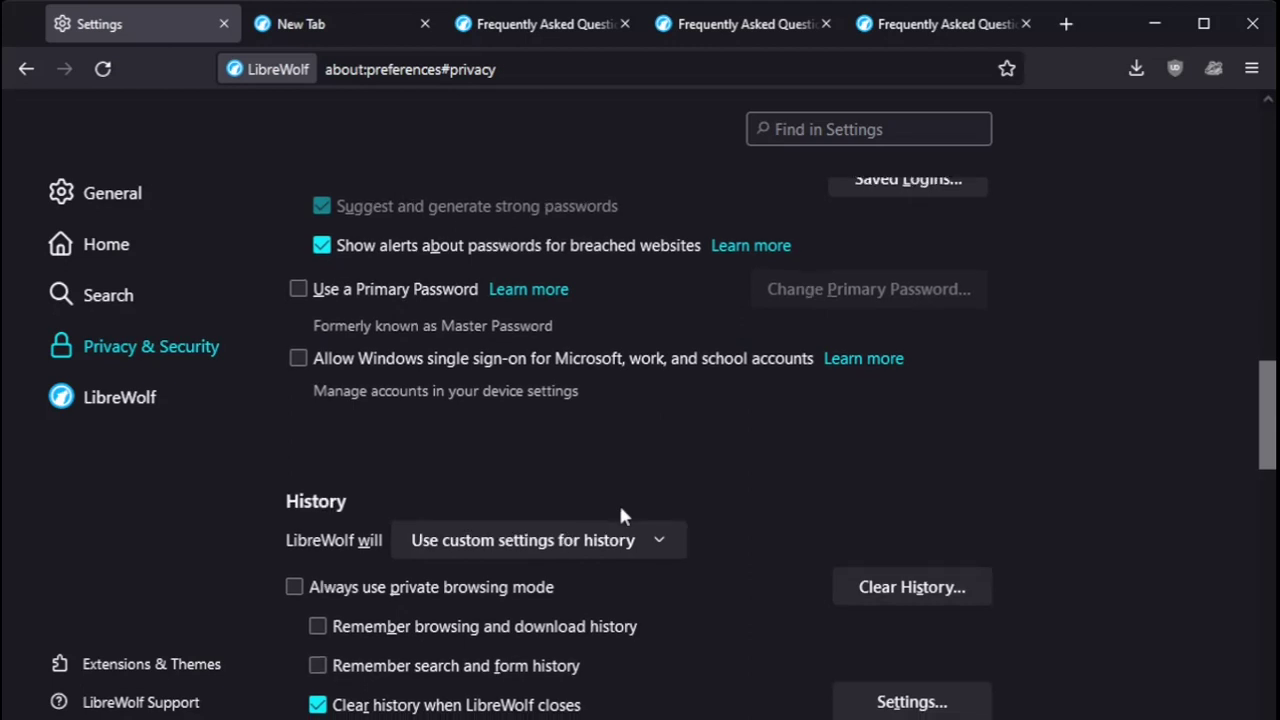
- Examine the History, Address Bar, Certificates and HTTPS-Only Mode options in the privacy settings
scroll(620, 515, "down", 5)
scroll(620, 515, "up", 1)
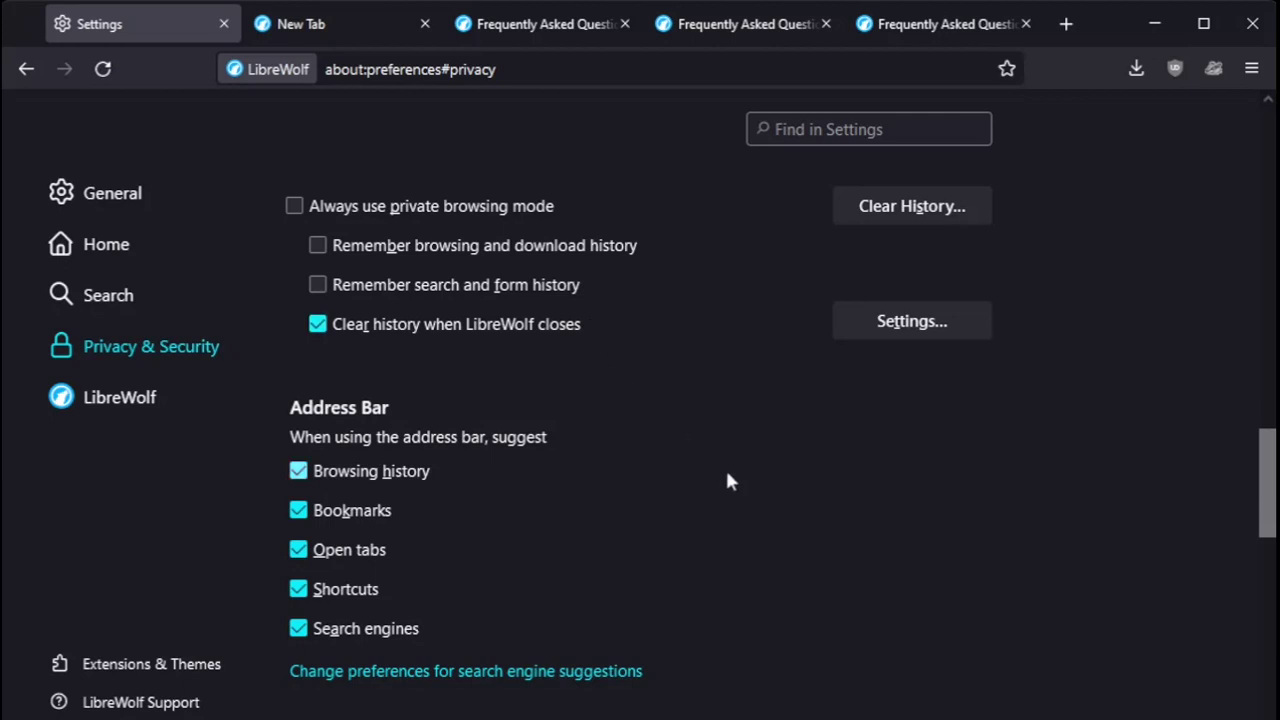
scroll(727, 480, "down", 3)
scroll(727, 481, "down", 6)
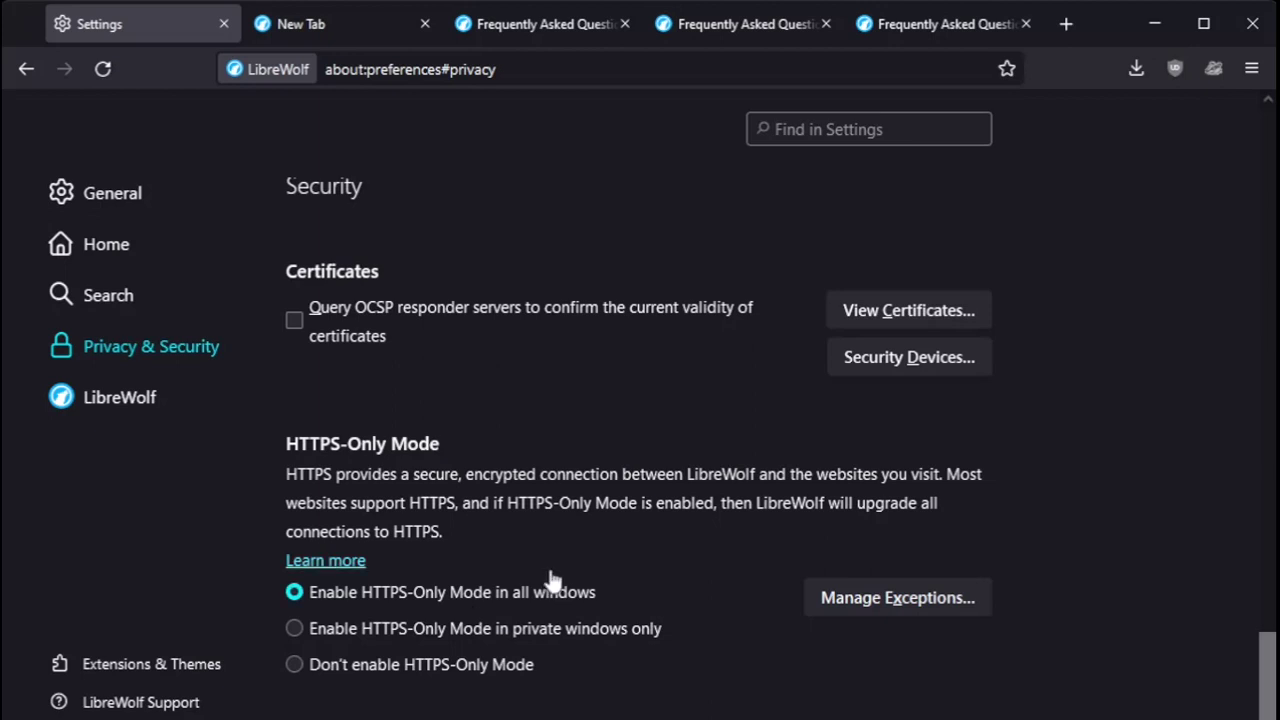
- Open the LibreWolf-specific preferences and review the browser behavior, networking, fingerprinting and security options
left_click(195, 404)
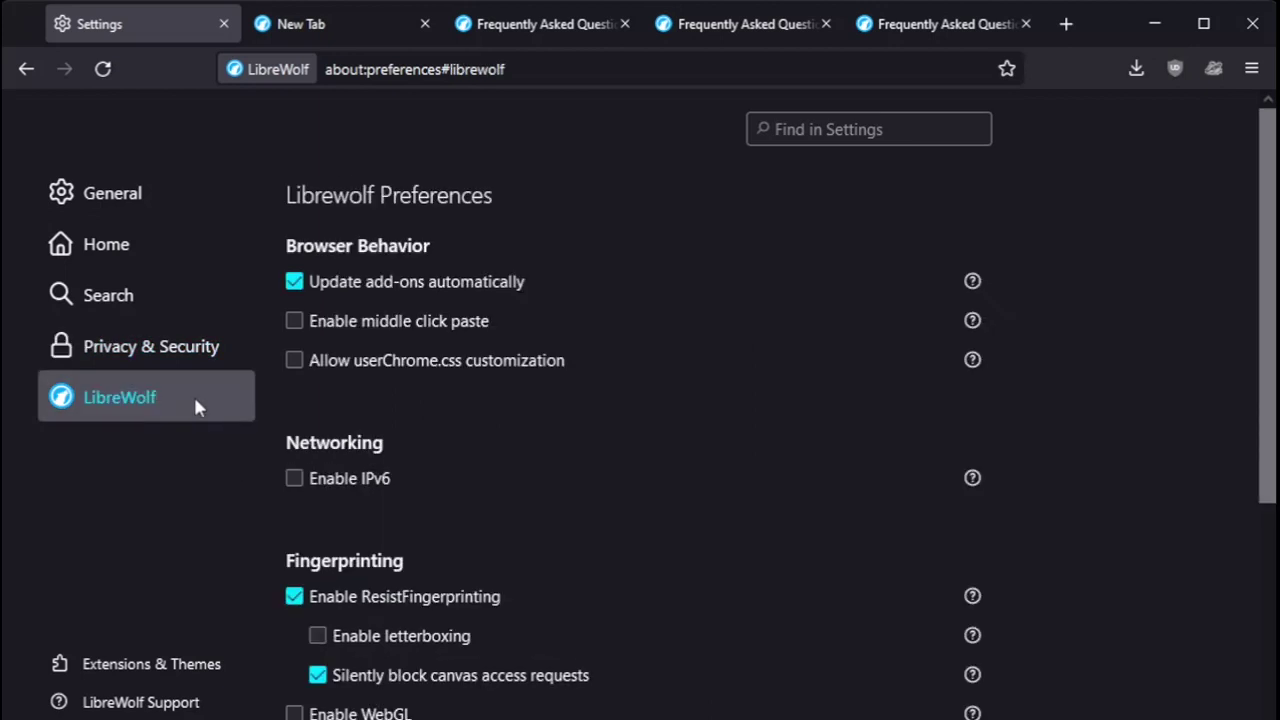
scroll(570, 450, "down", 5)
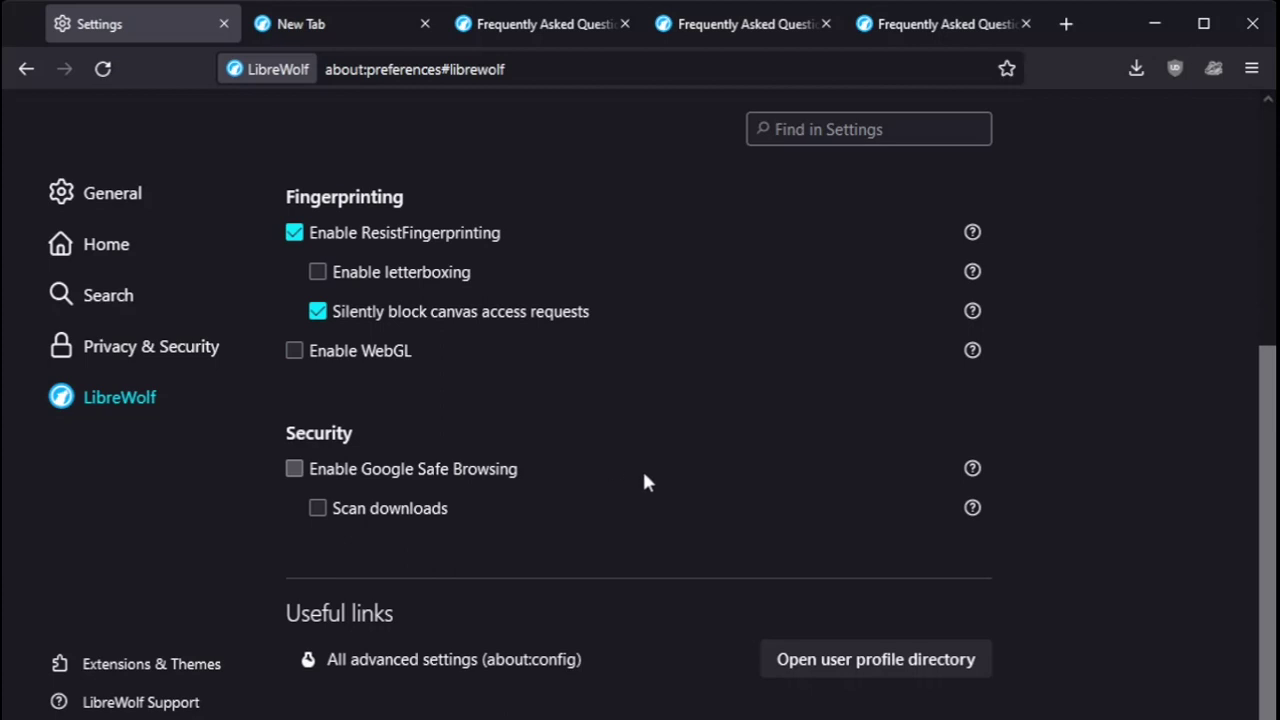
- View the installed extensions, return to the settings and open the LibreWolf Support page
left_click(196, 670)
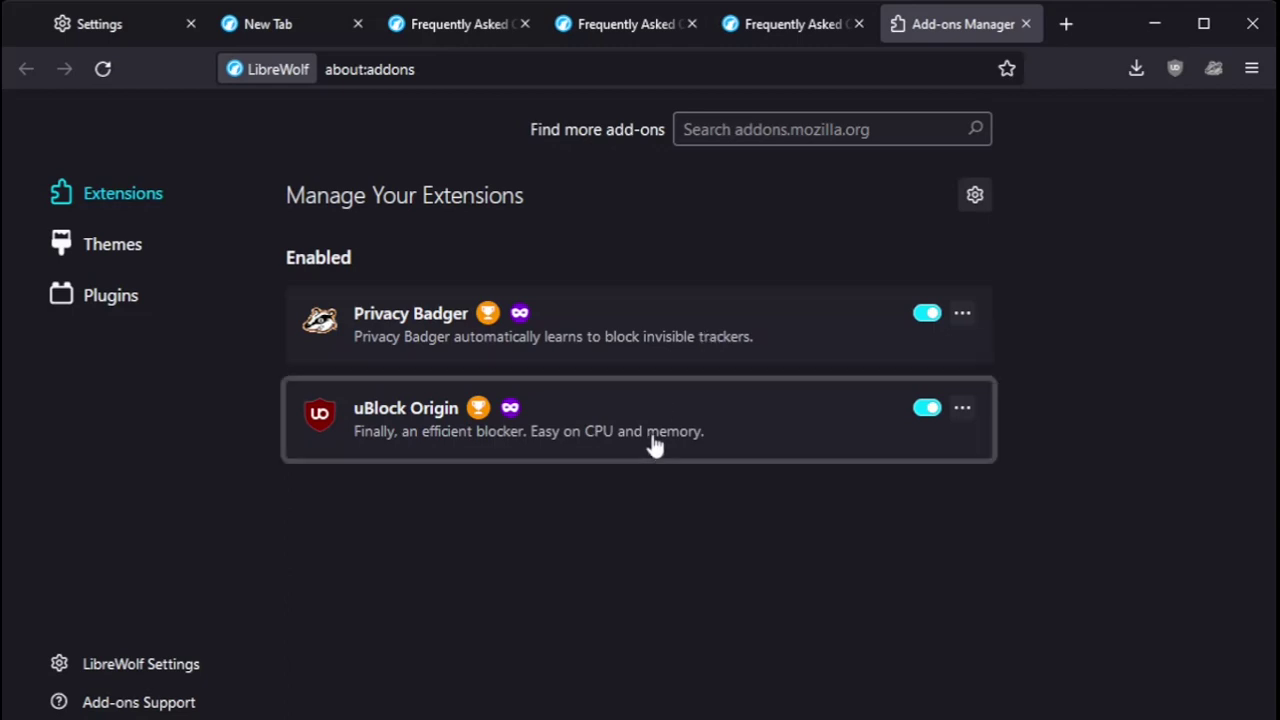
left_click(148, 664)
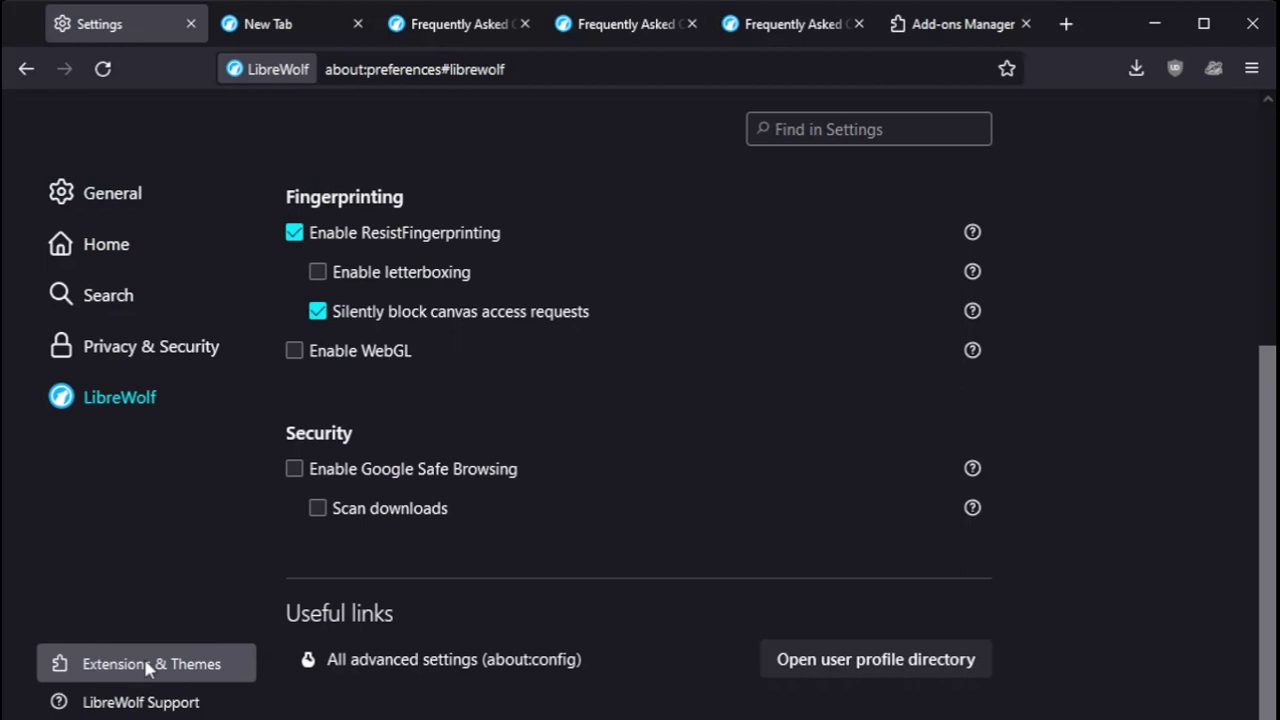
left_click(196, 705)
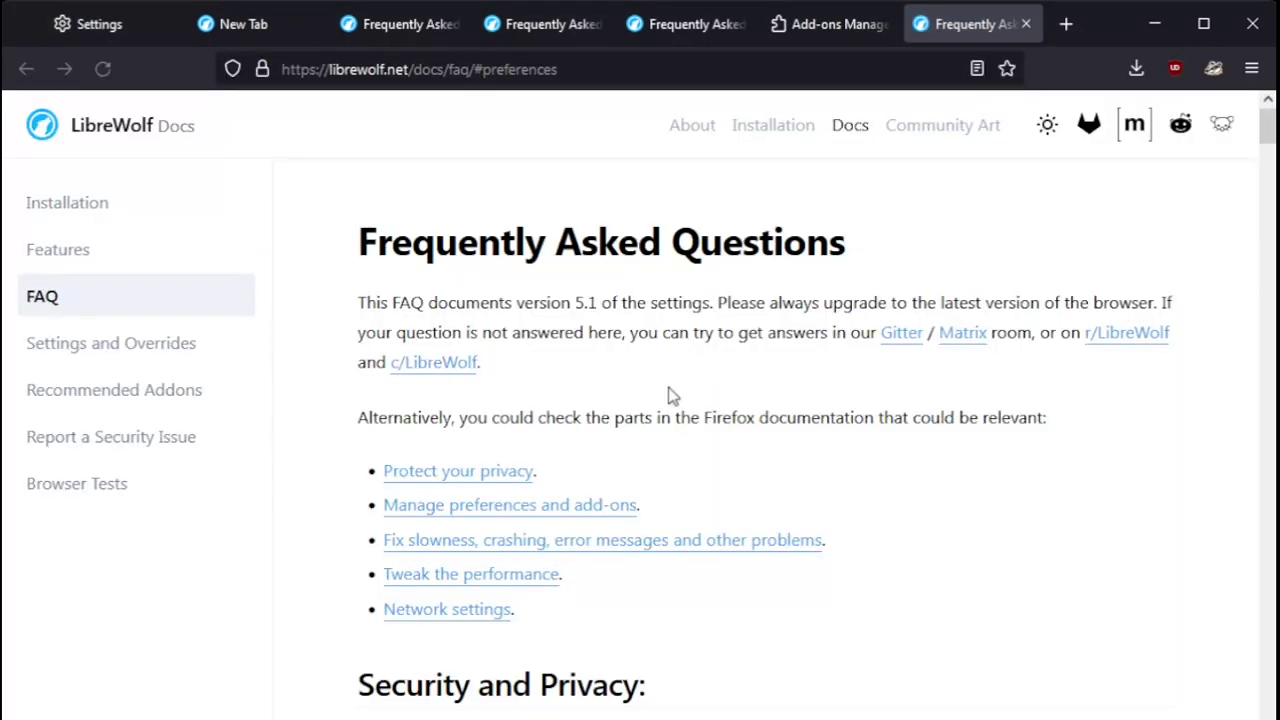